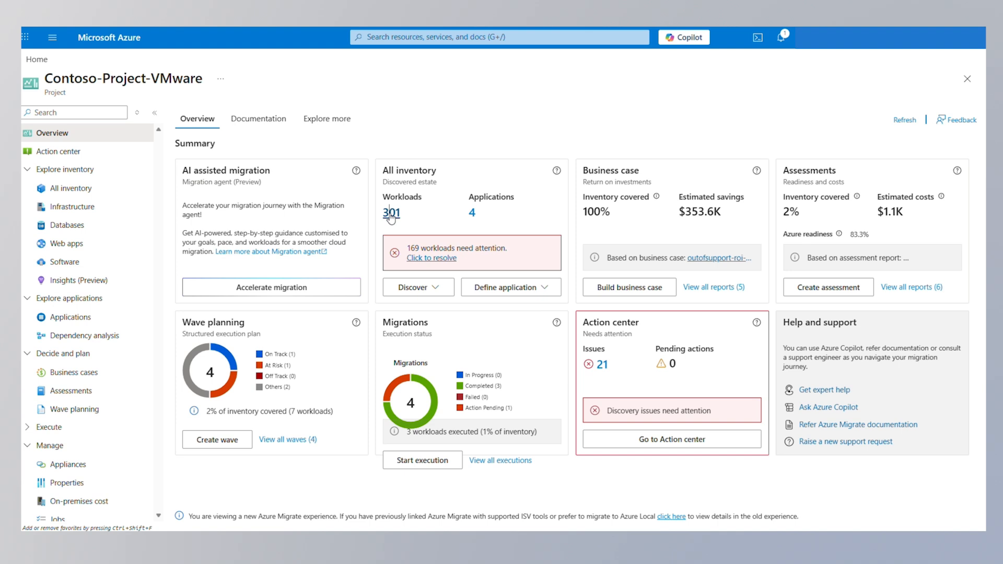
Open the inventory of 301 discovered workloads and view the ARCSQLVM02 server details
left_click(391, 214)
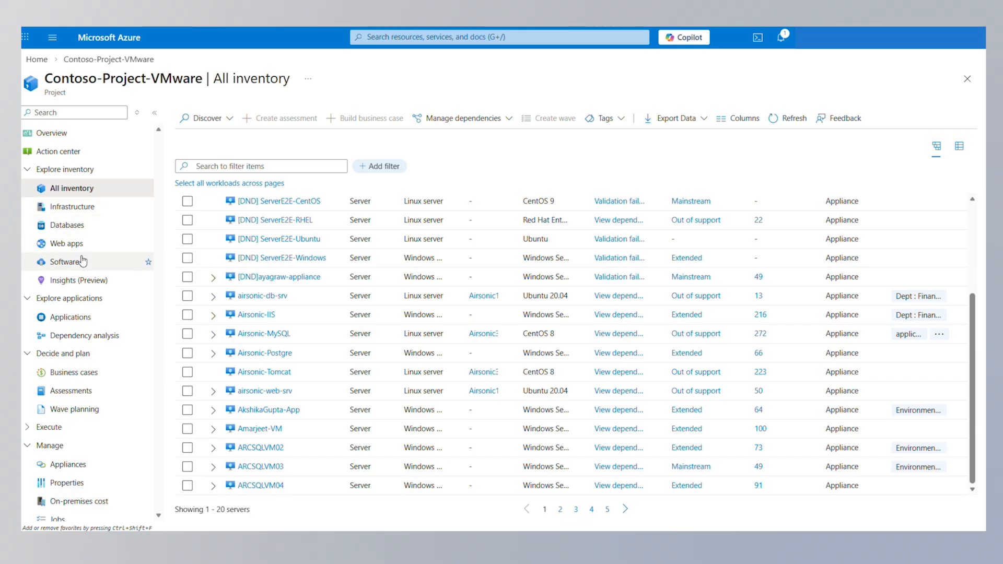
left_click(218, 269)
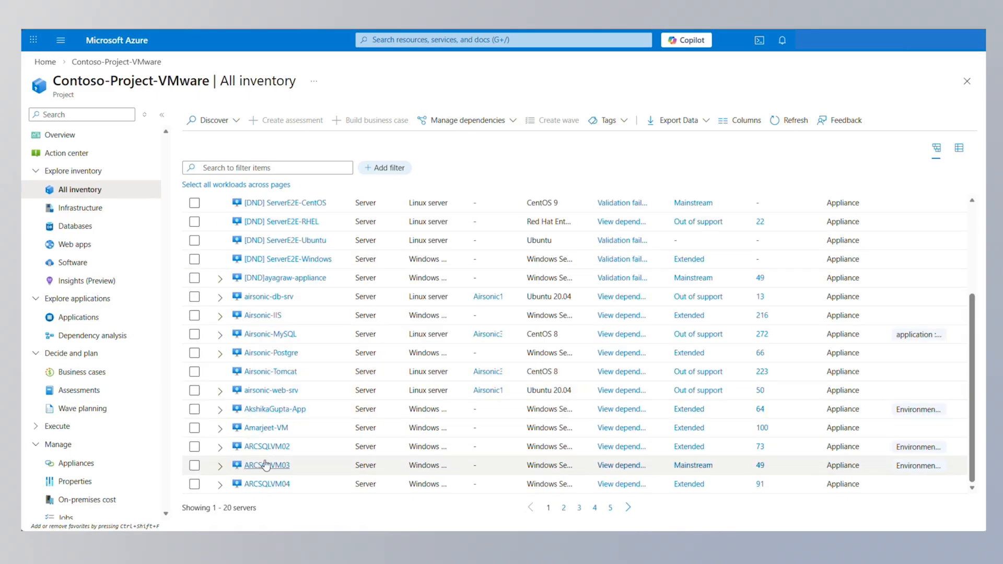
left_click(265, 448)
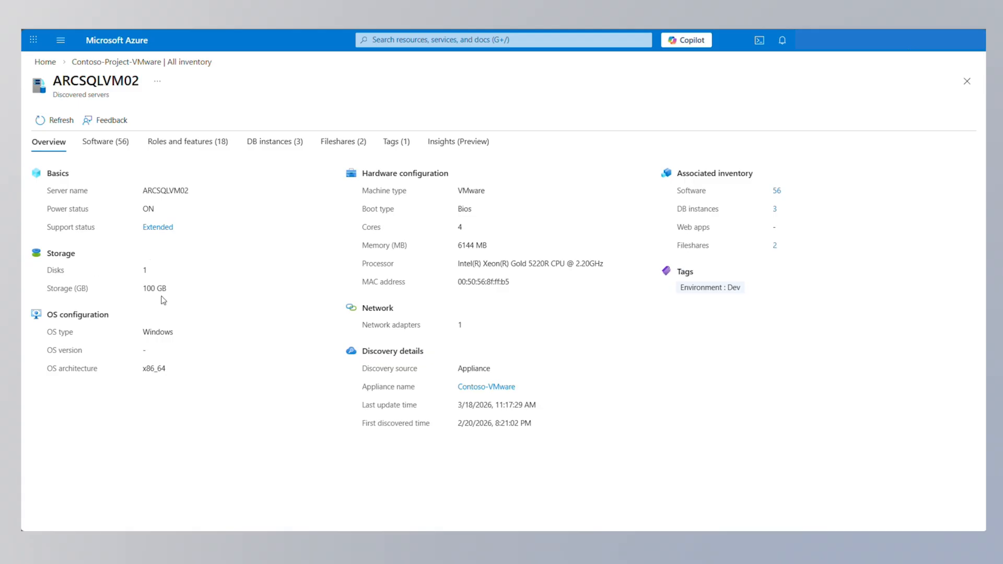
left_click(114, 142)
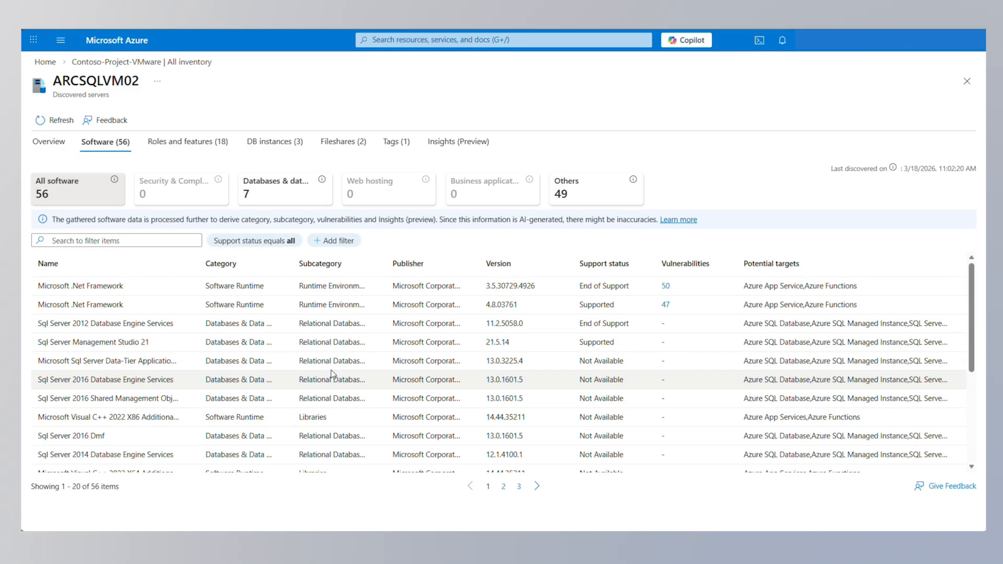
left_click(172, 142)
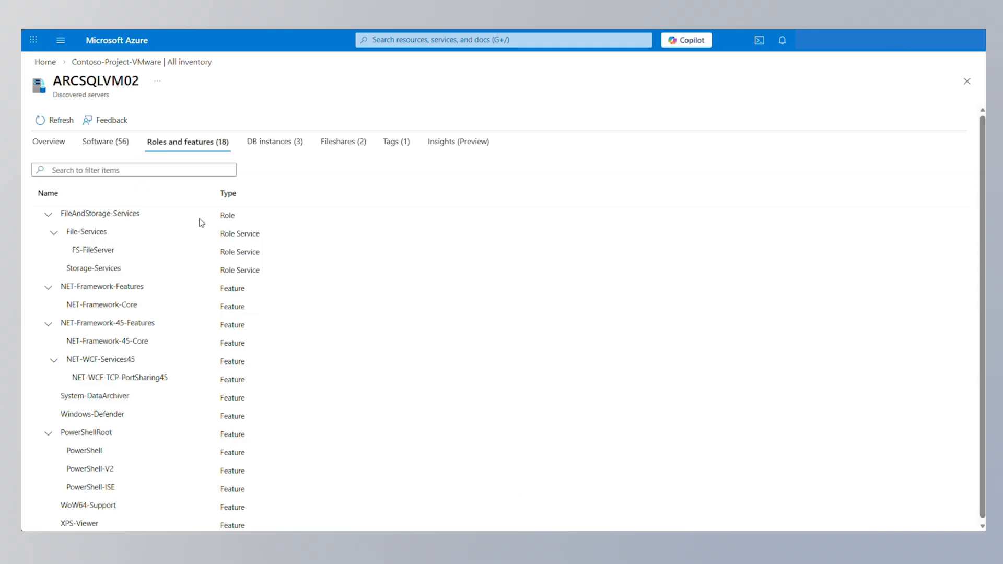
left_click(279, 143)
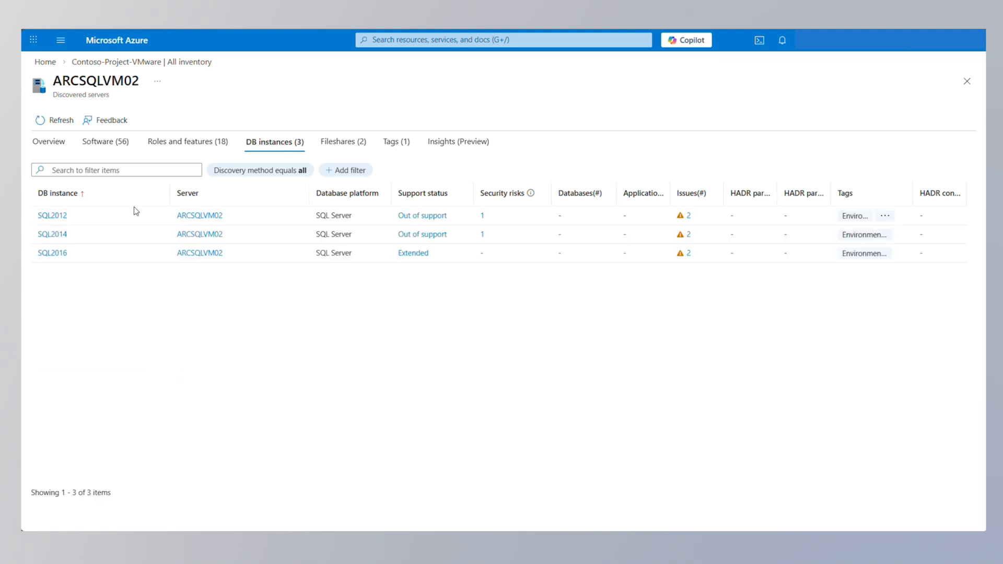
left_click(337, 143)
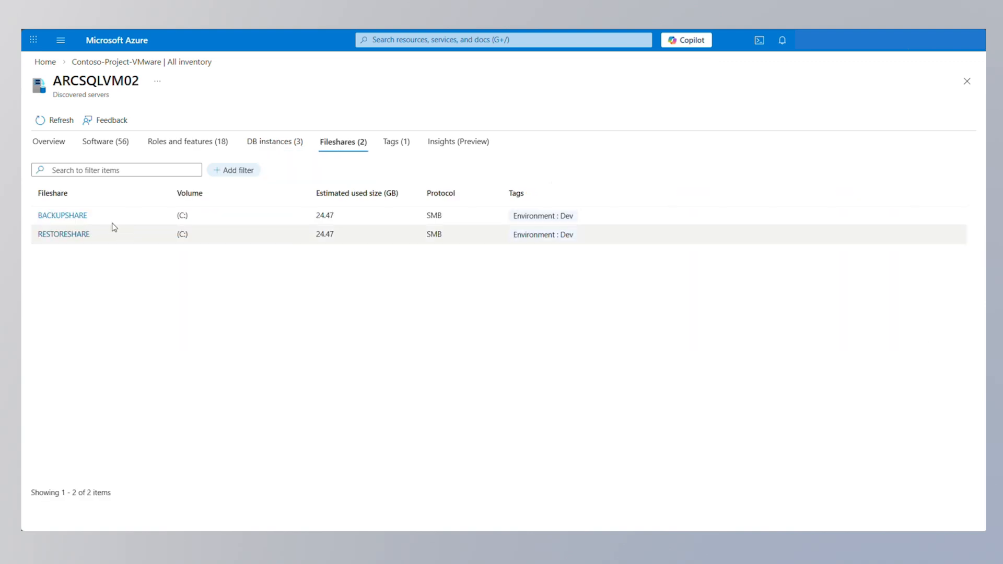
left_click(392, 147)
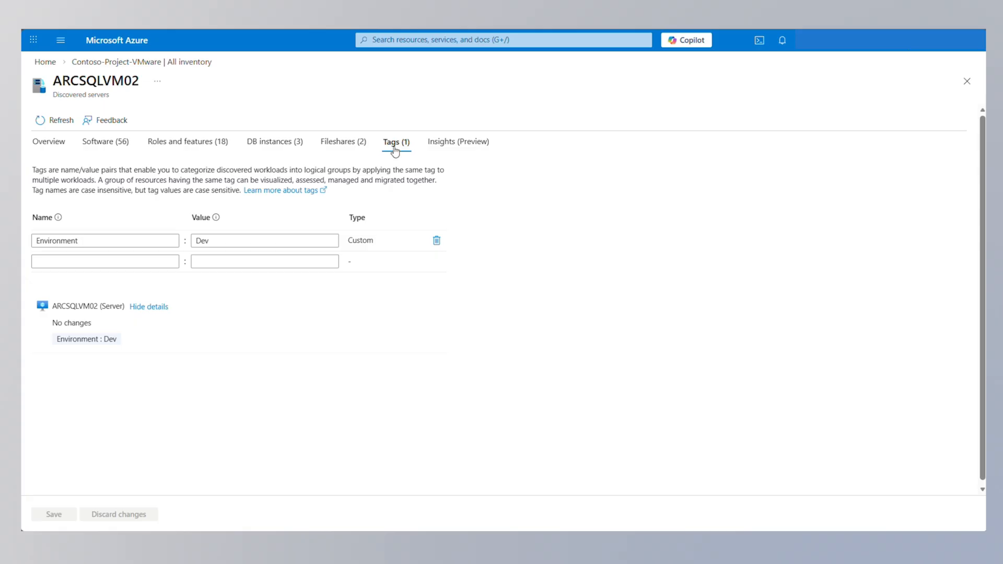
left_click(465, 147)
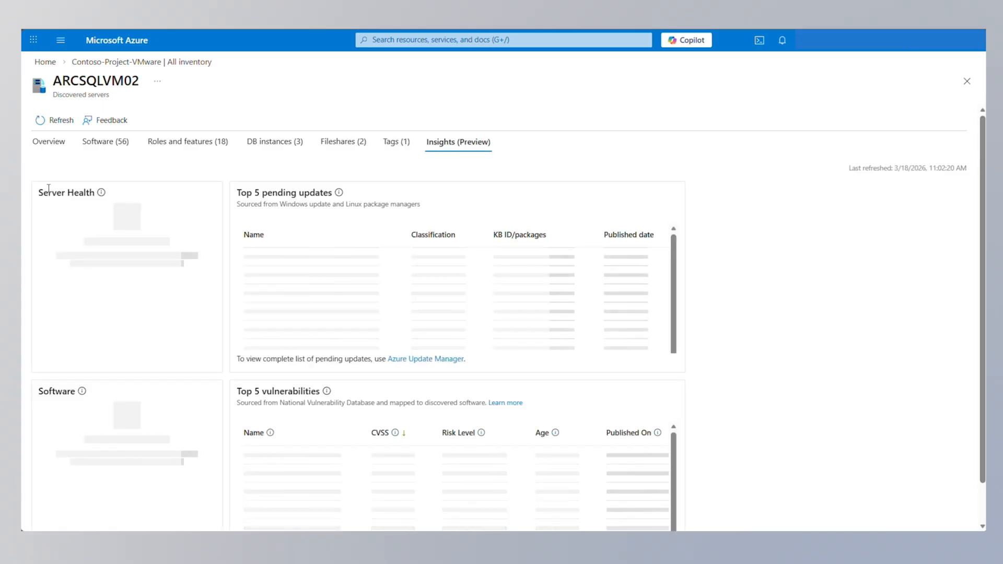
scroll(557, 295, "down", 1)
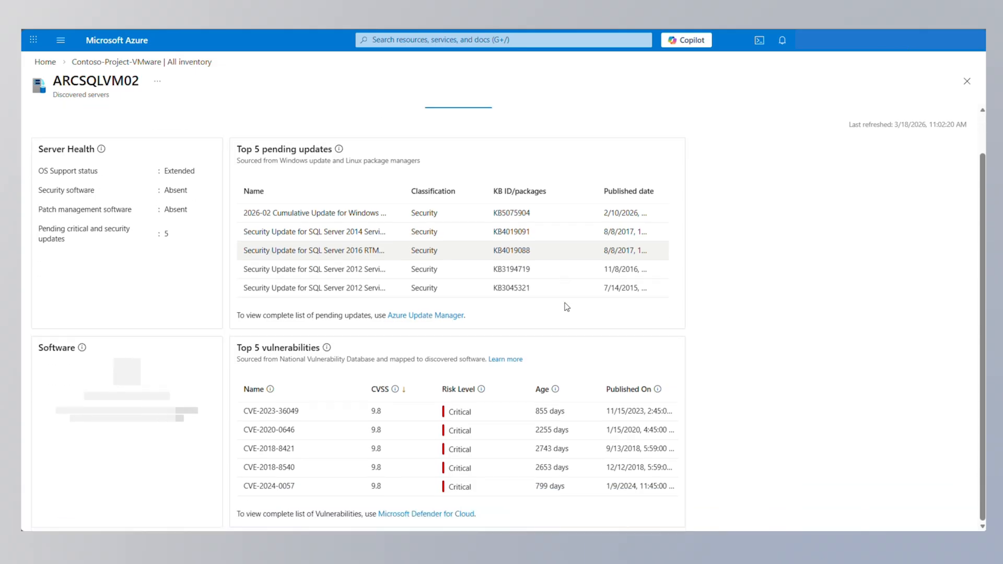
scroll(558, 302, "up", 1)
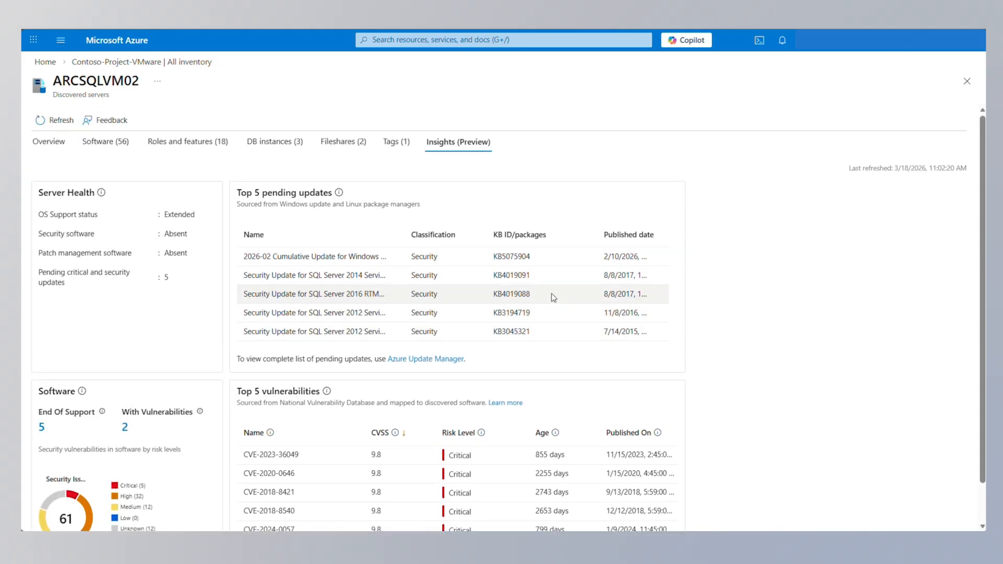
left_click(146, 62)
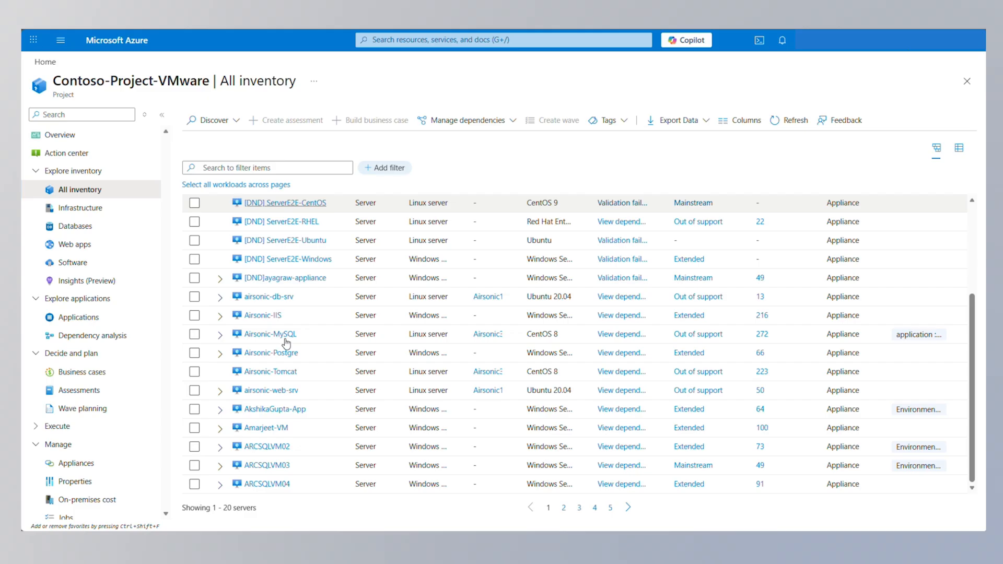
left_click(194, 296)
Add the tag Dept : Finance to the selected Airsonic-IIS, Airsonic-MySQL and airsonic-db-srv servers
left_click(195, 316)
left_click(194, 336)
left_click(607, 121)
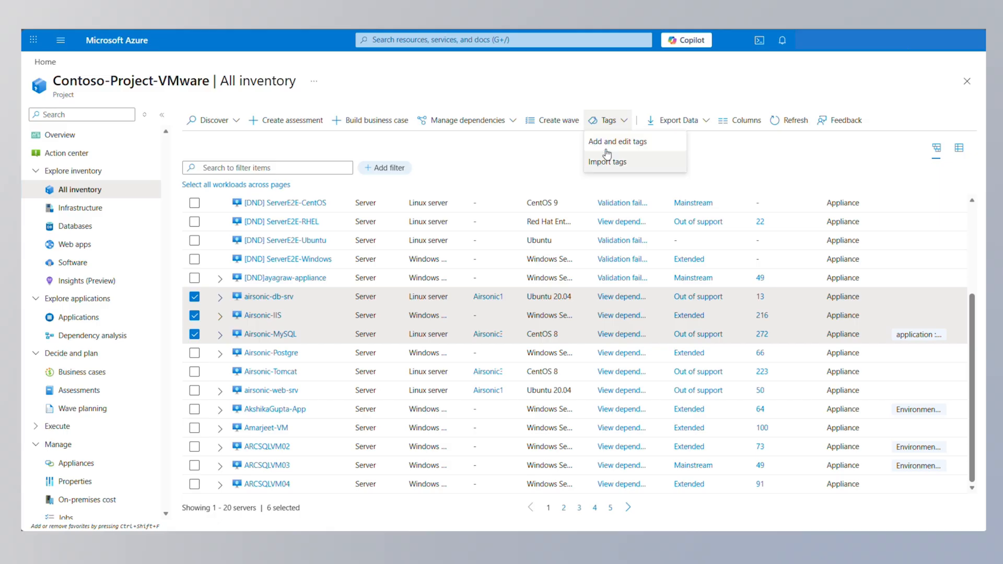
left_click(606, 148)
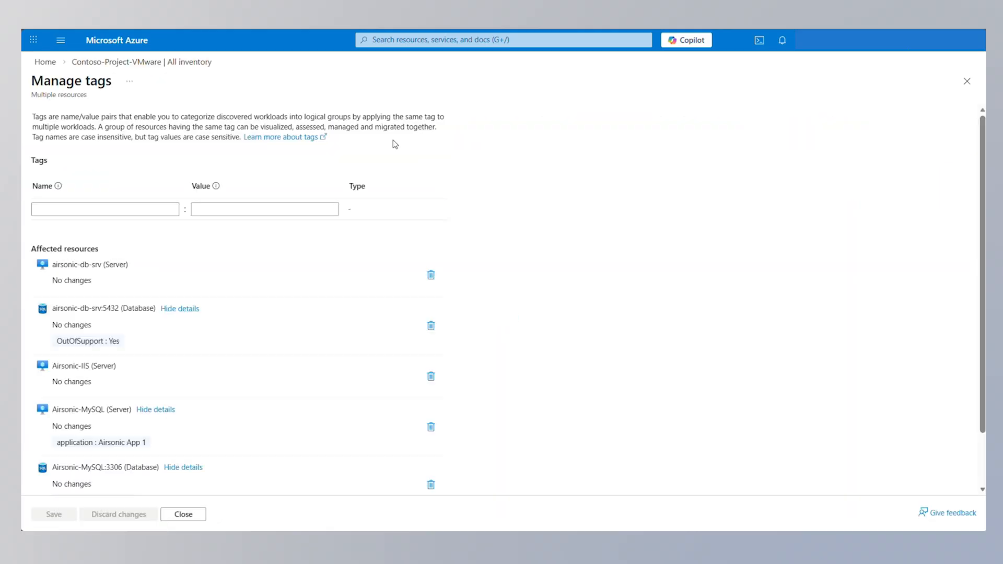
left_click(117, 210)
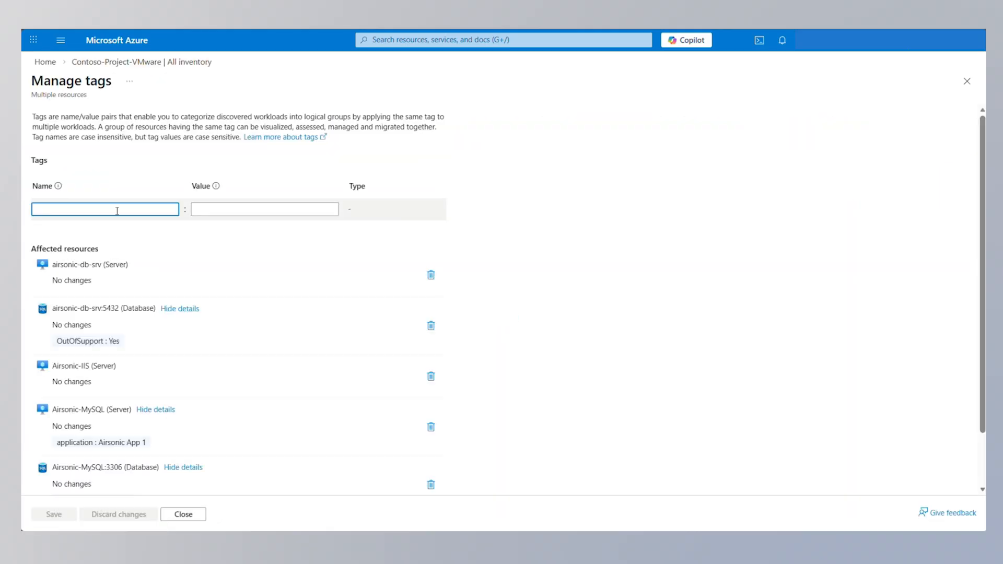
type("Dept")
left_click(278, 205)
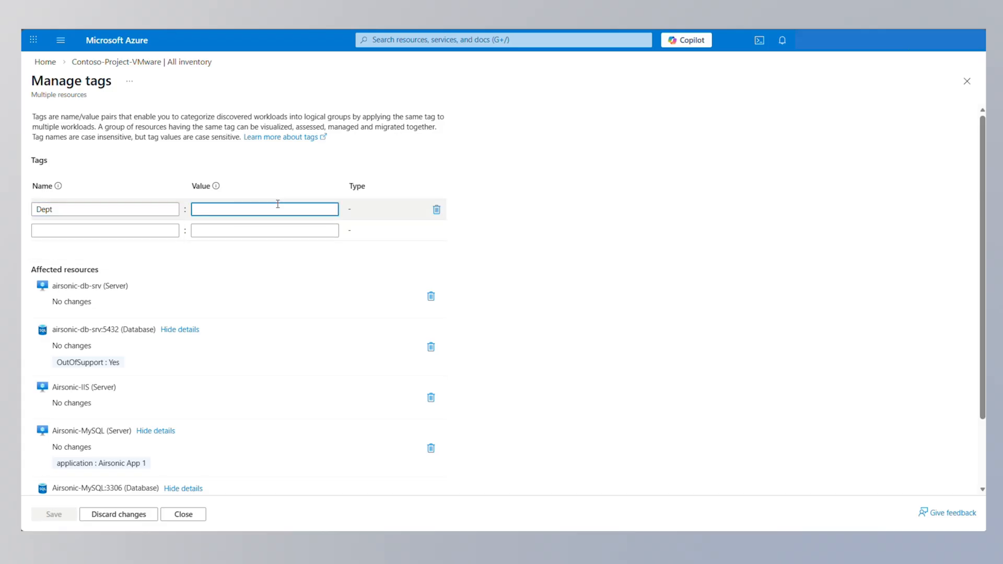
type("F")
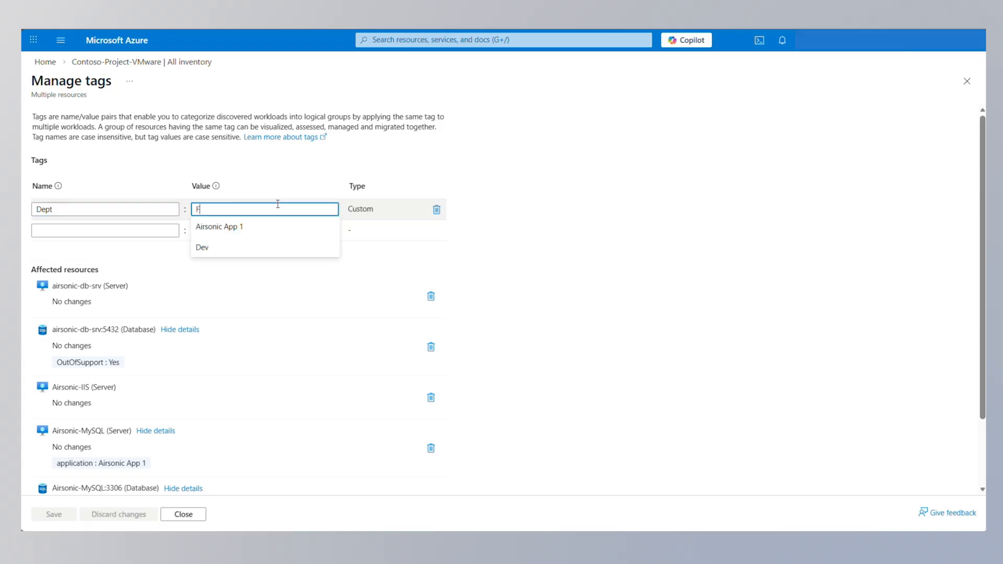
type("inance")
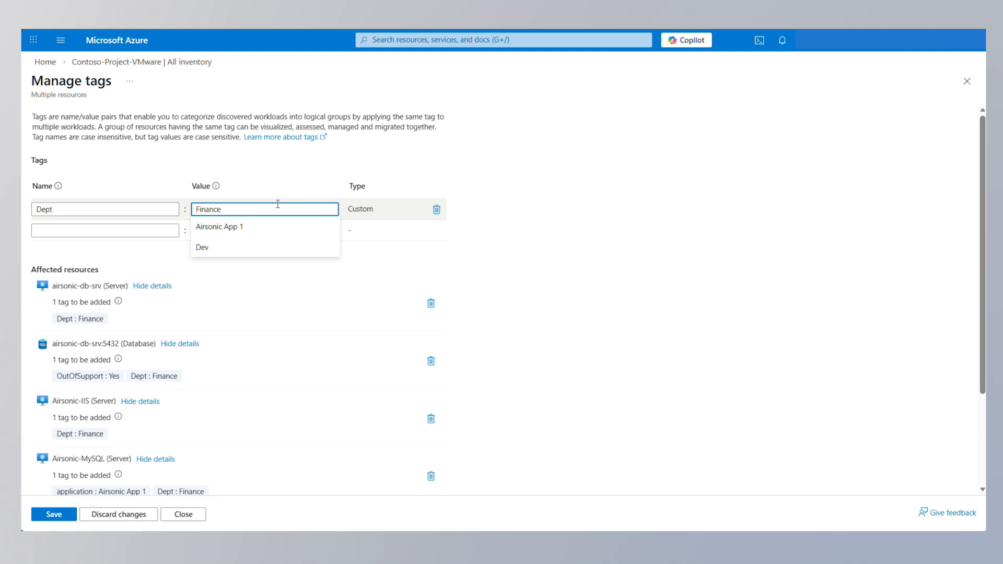
left_click(54, 514)
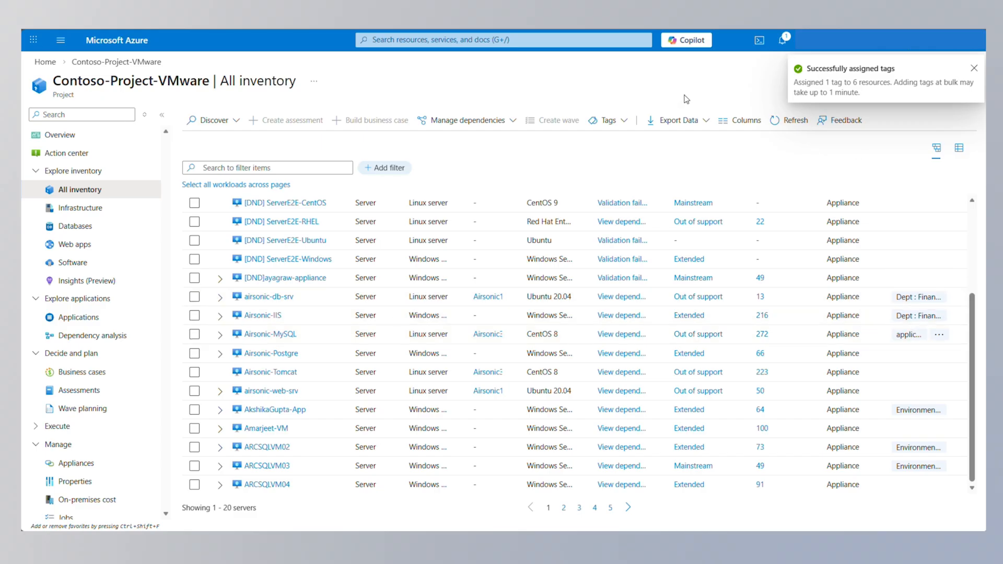
left_click(87, 140)
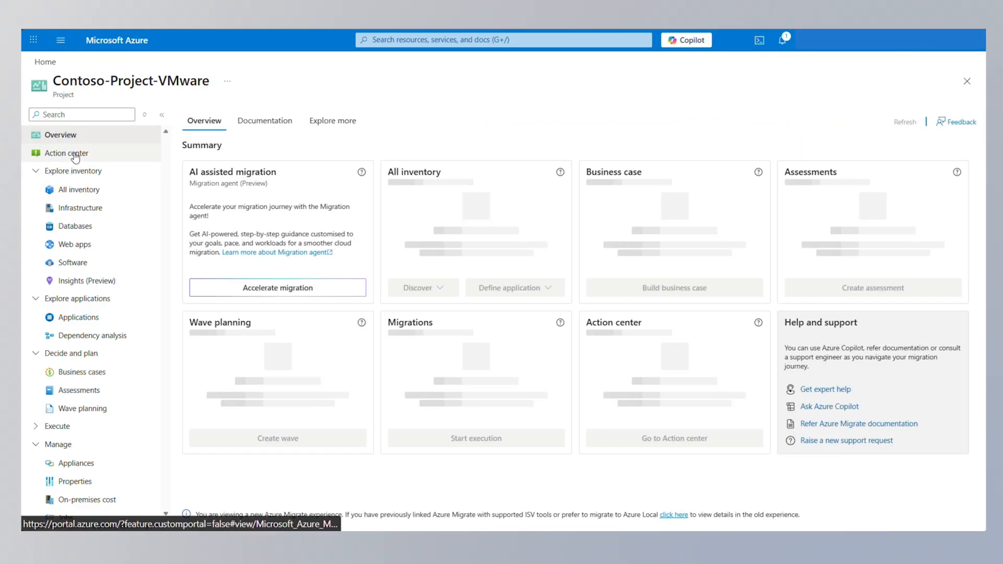
Review the Action center issues grouped by affected workload hostname, then return to Overview
left_click(75, 154)
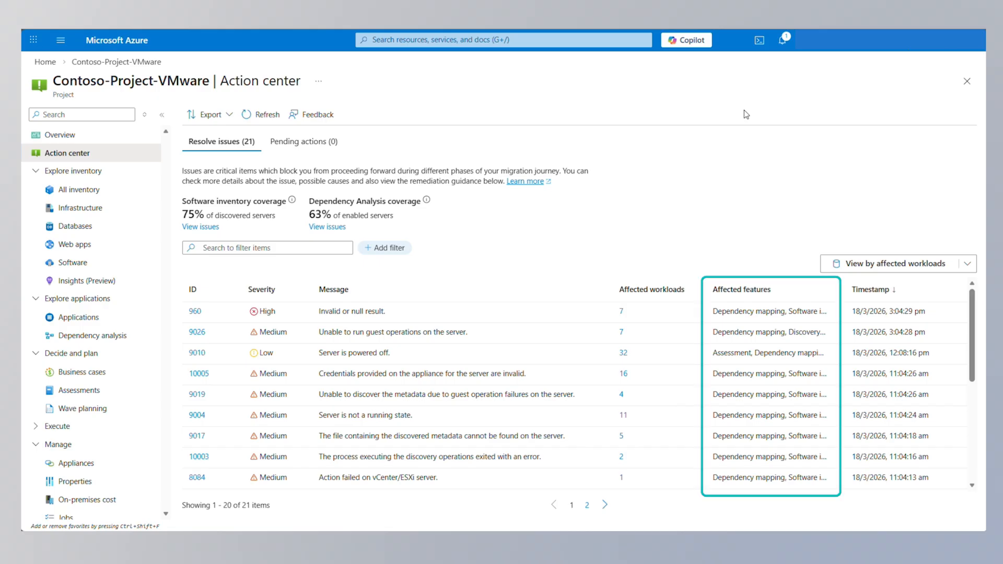
scroll(317, 339, "down", 5)
scroll(565, 351, "up", 5)
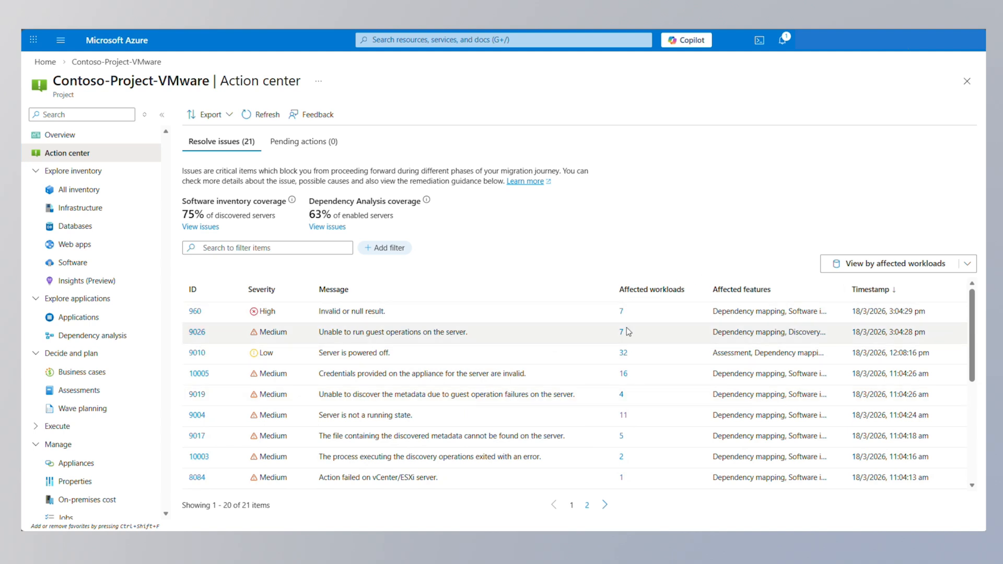
left_click(910, 264)
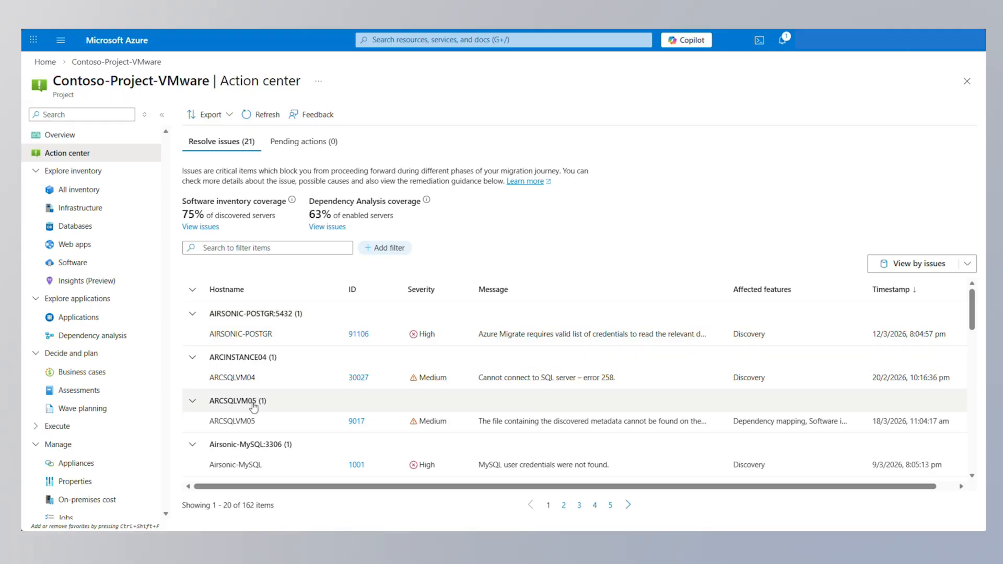
scroll(253, 407, "down", 6)
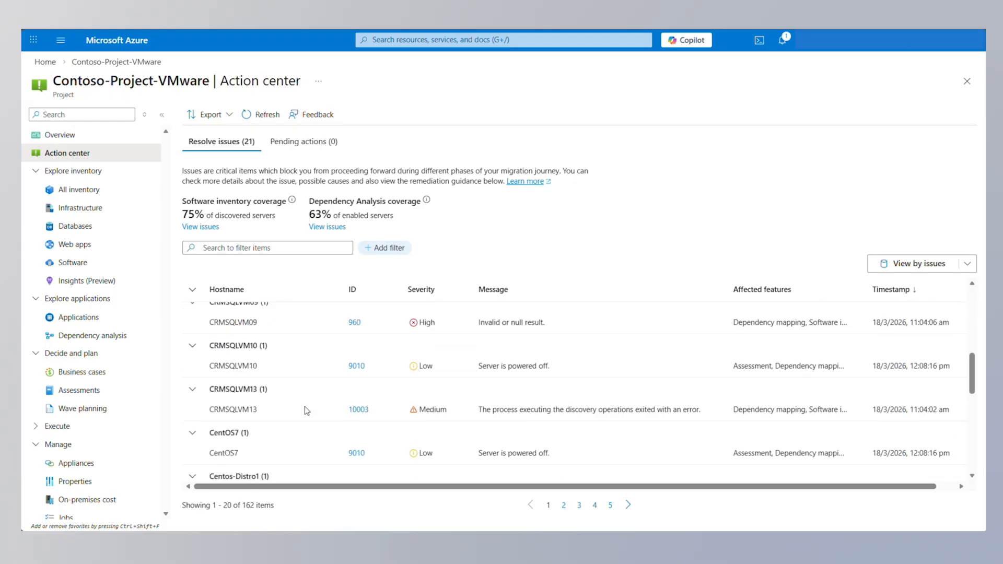
left_click(60, 135)
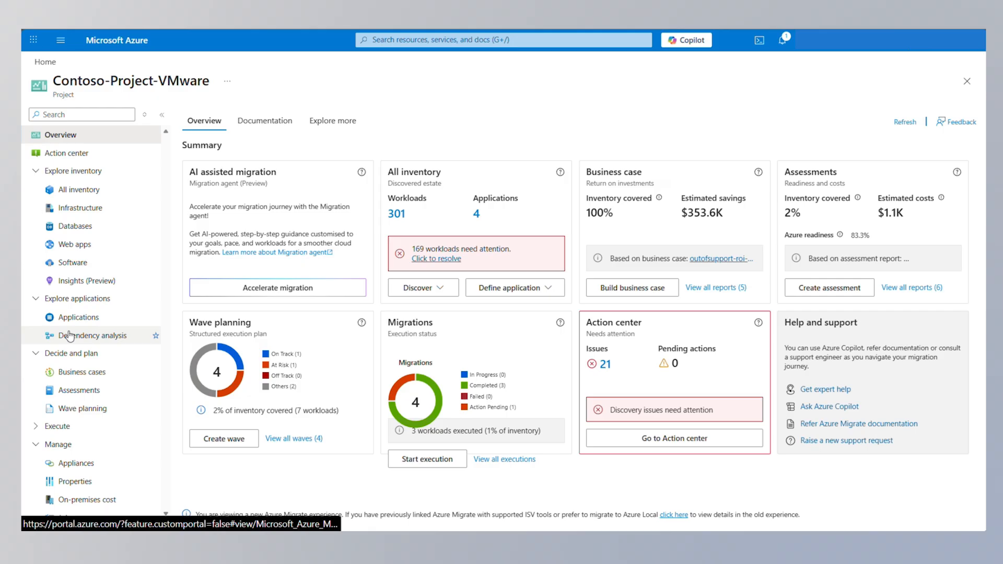
Open the Dependency analysis map and select the Airsonic-MySQL server
left_click(70, 336)
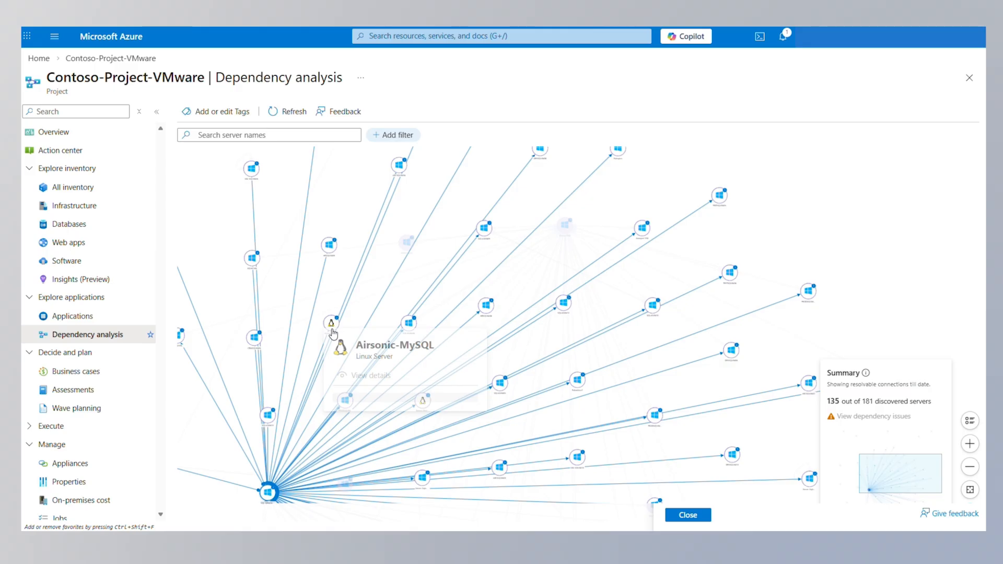
left_click(332, 330)
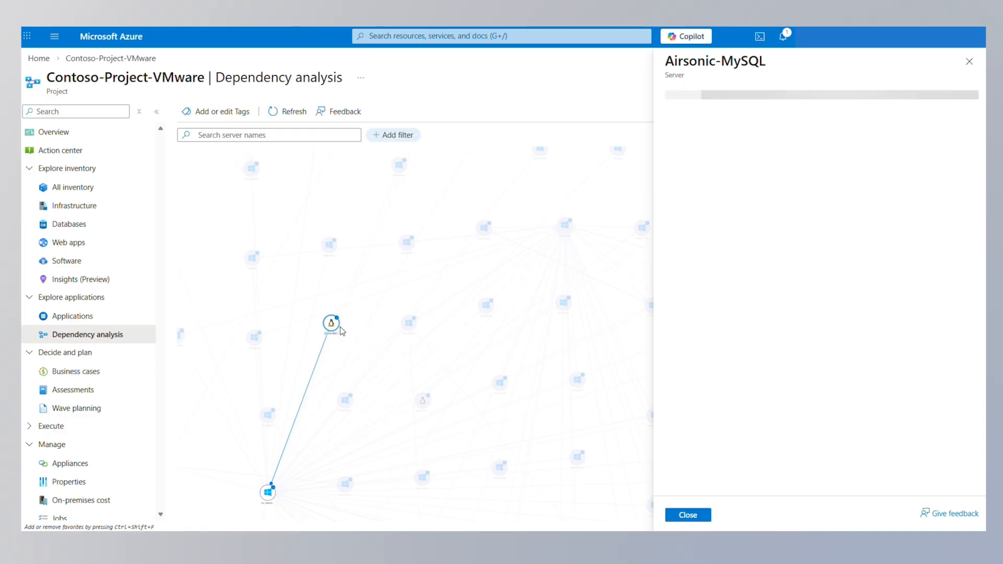
Inspect Airsonic-MySQL's software, tags and connections, expanding the SQL-DEMOVM1 dependency details
left_click(758, 135)
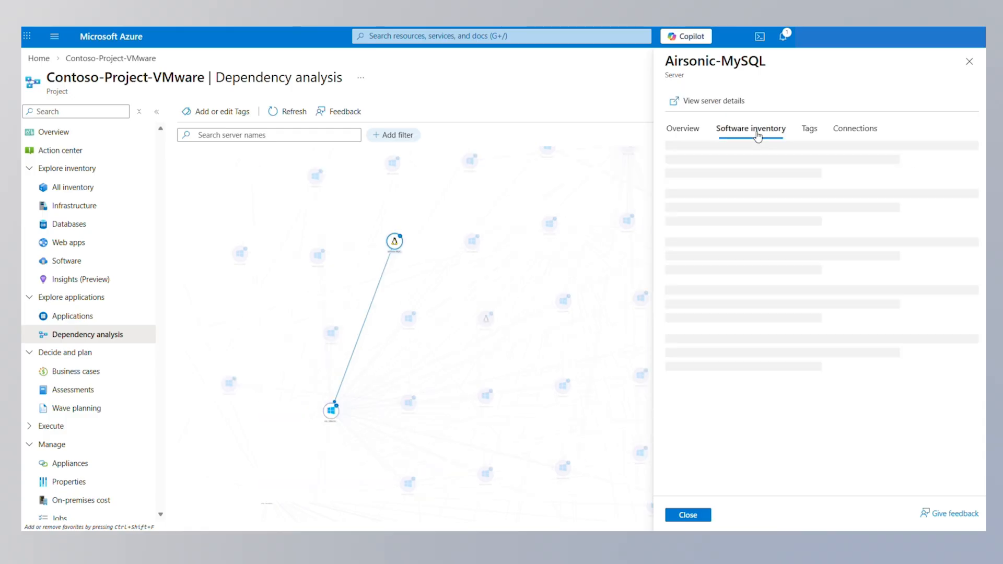
left_click(810, 130)
left_click(857, 130)
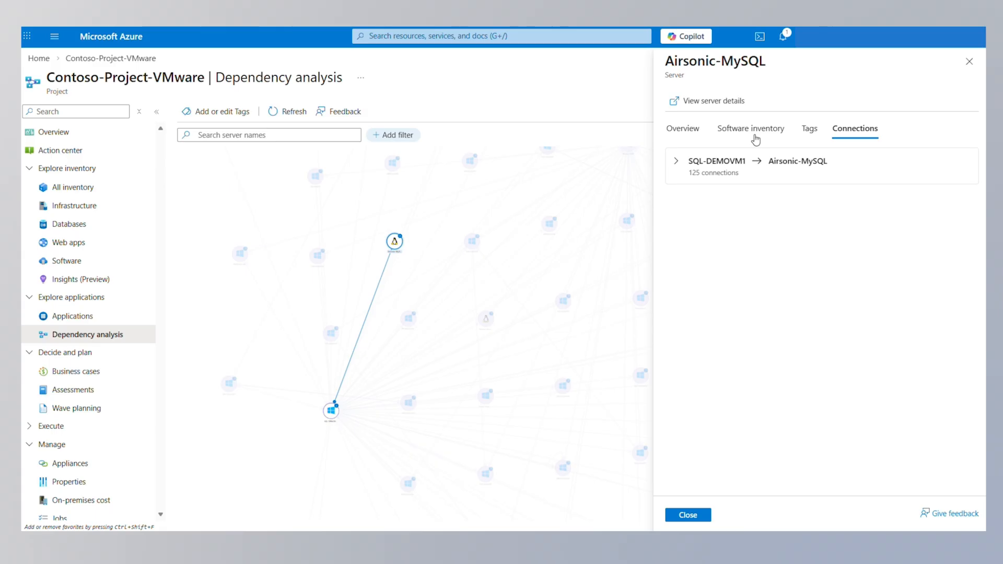
left_click(675, 163)
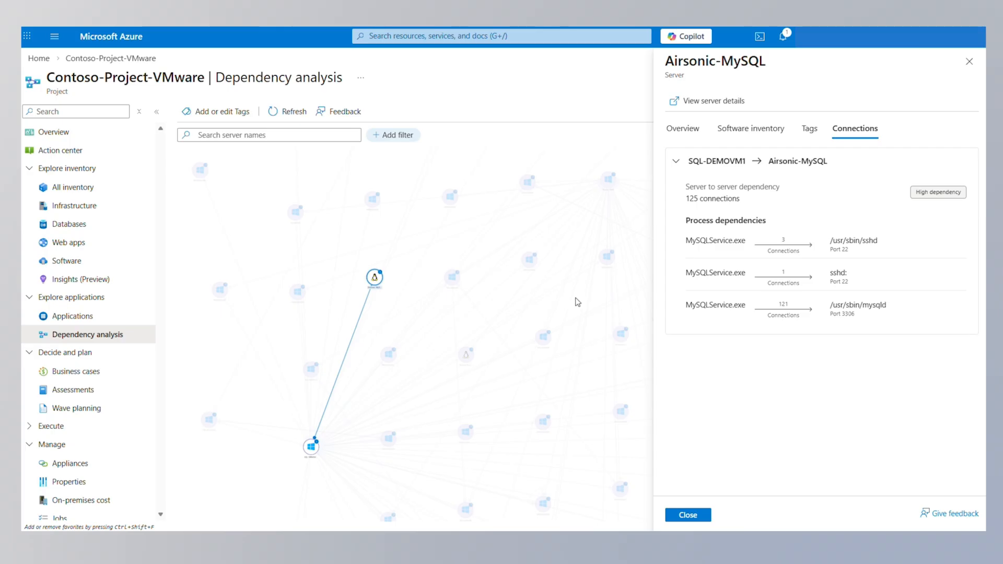
Start a new tag named 'application' on Airsonic-MySQL
left_click(810, 128)
left_click(721, 230)
type("appli")
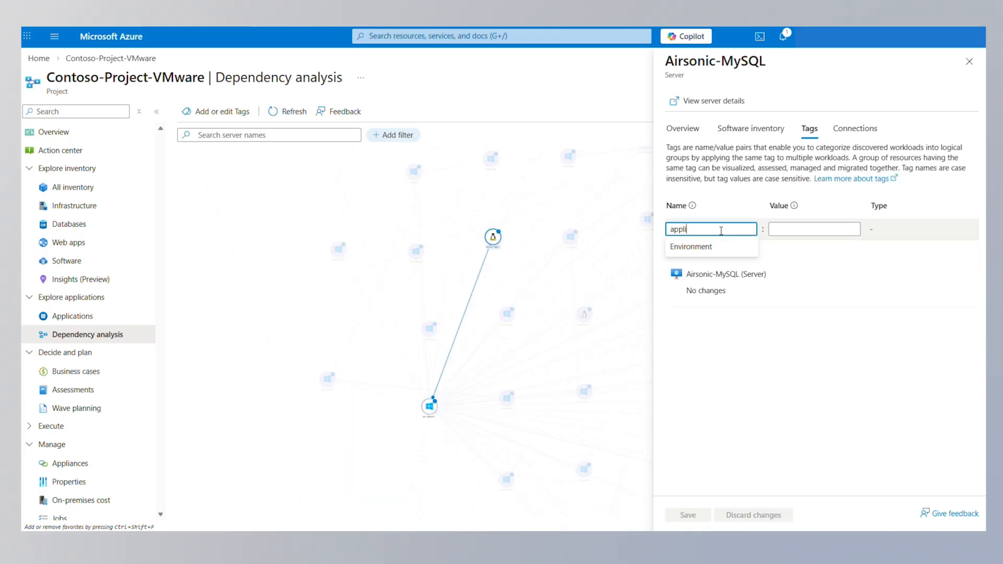
type("cation")
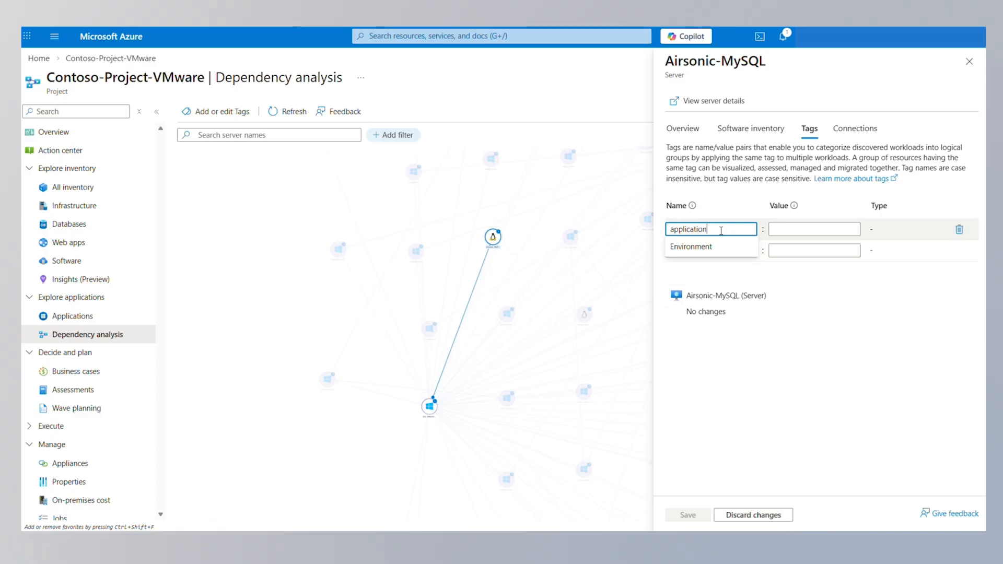
Give the tag the value 'Airsonic App 1' and save it on Airsonic-MySQL
left_click(784, 228)
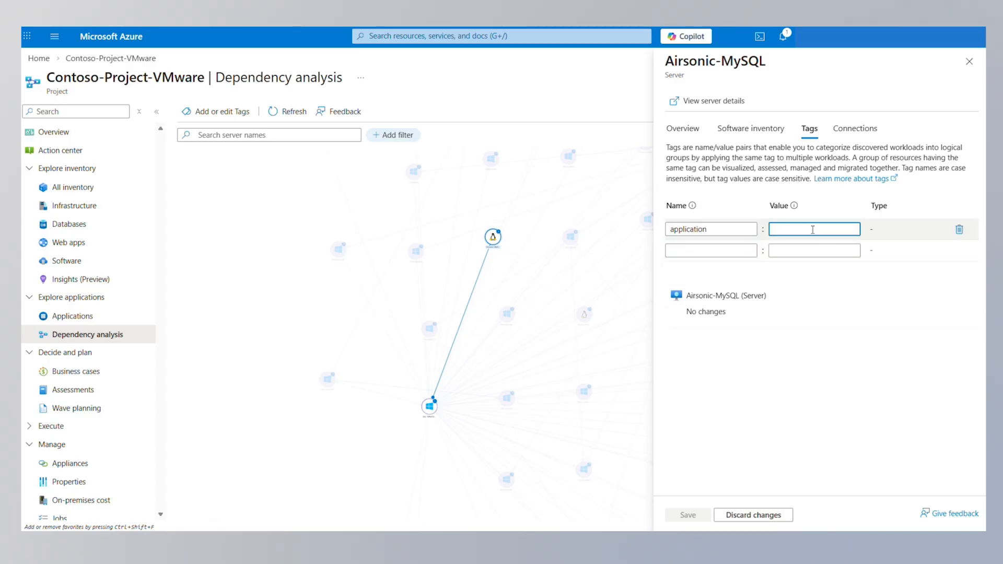
type("A")
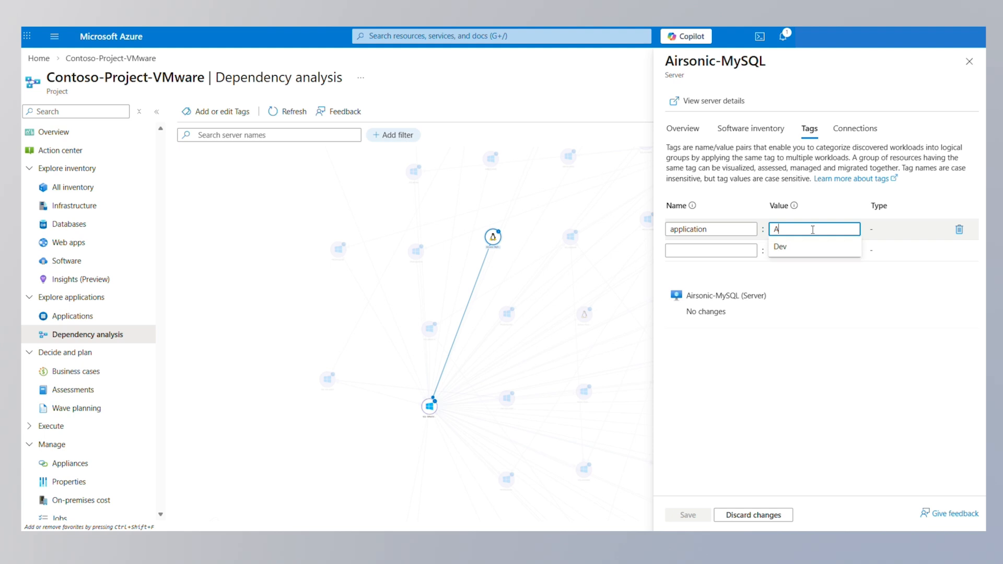
type("irsonic")
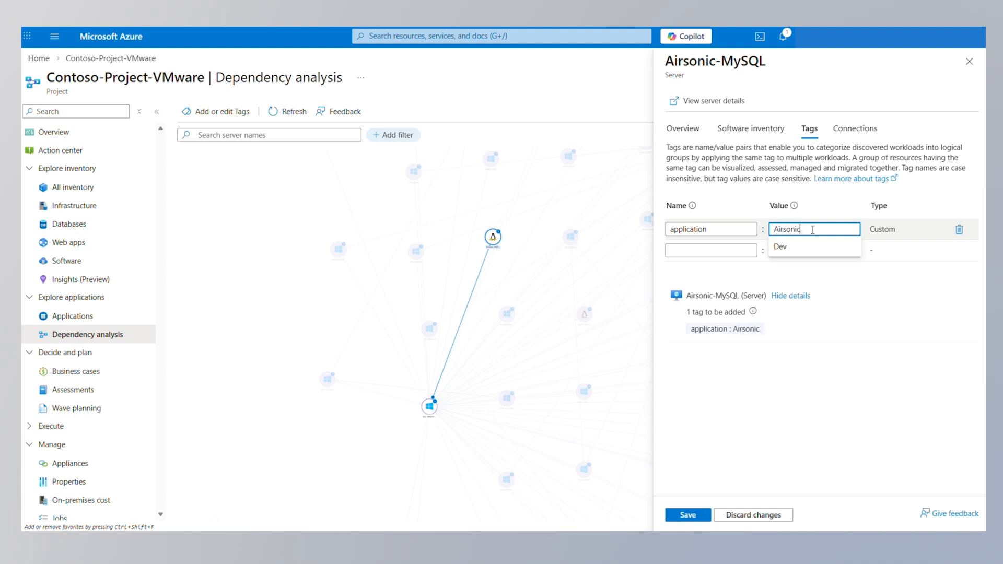
type(" App 1")
left_click(688, 516)
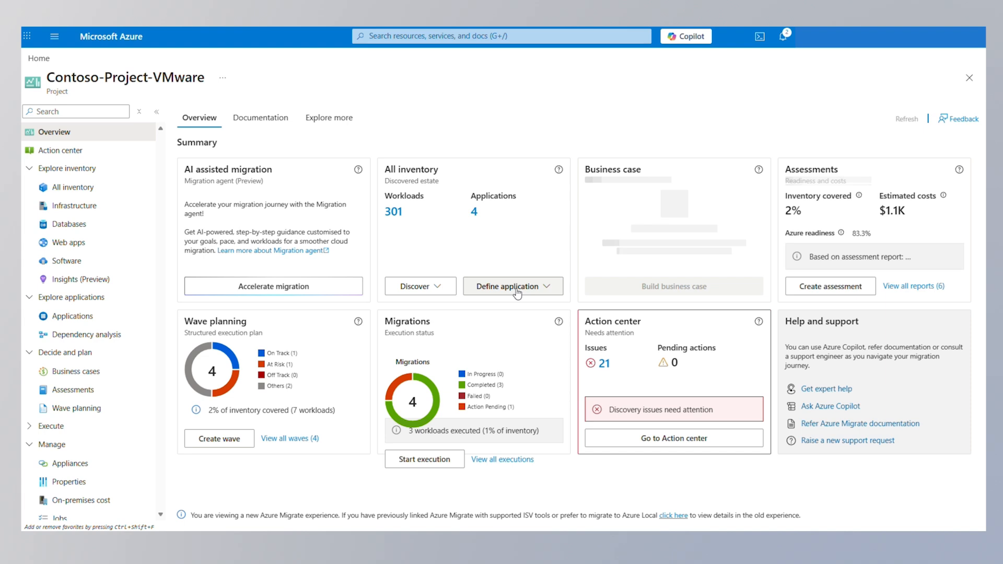
Start a new application named Airsonic01
left_click(517, 290)
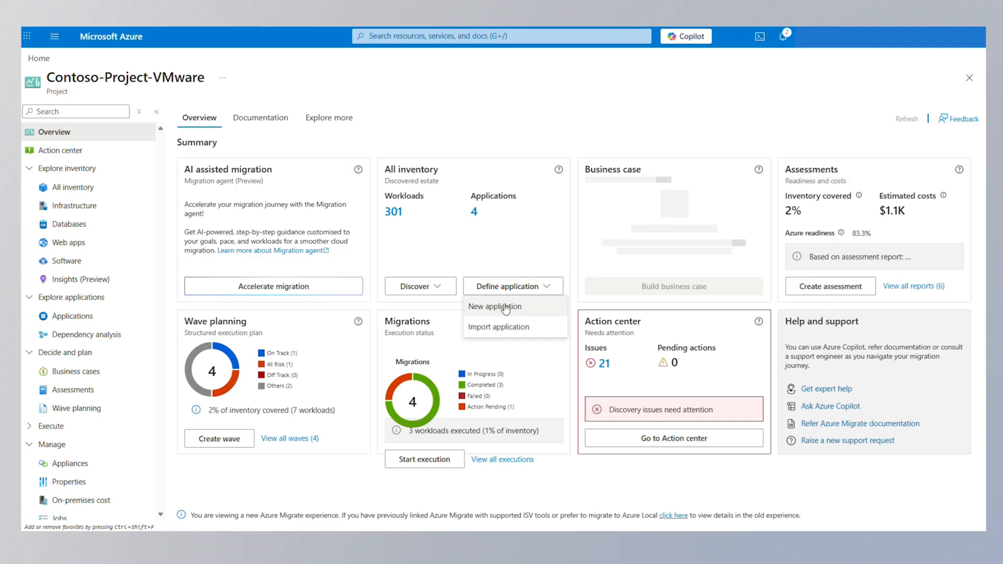
left_click(506, 309)
left_click(237, 177)
type("Airsonic01")
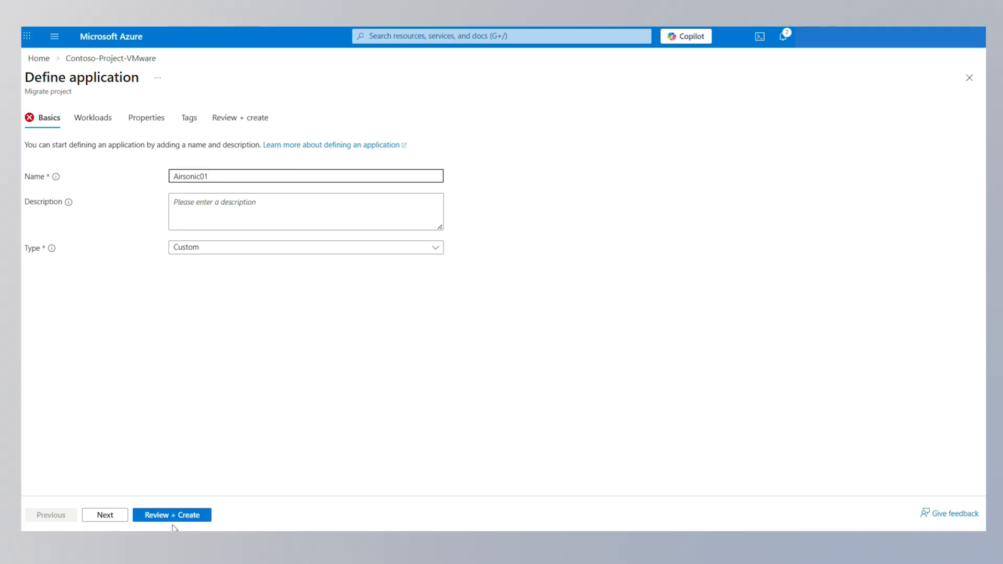
left_click(105, 515)
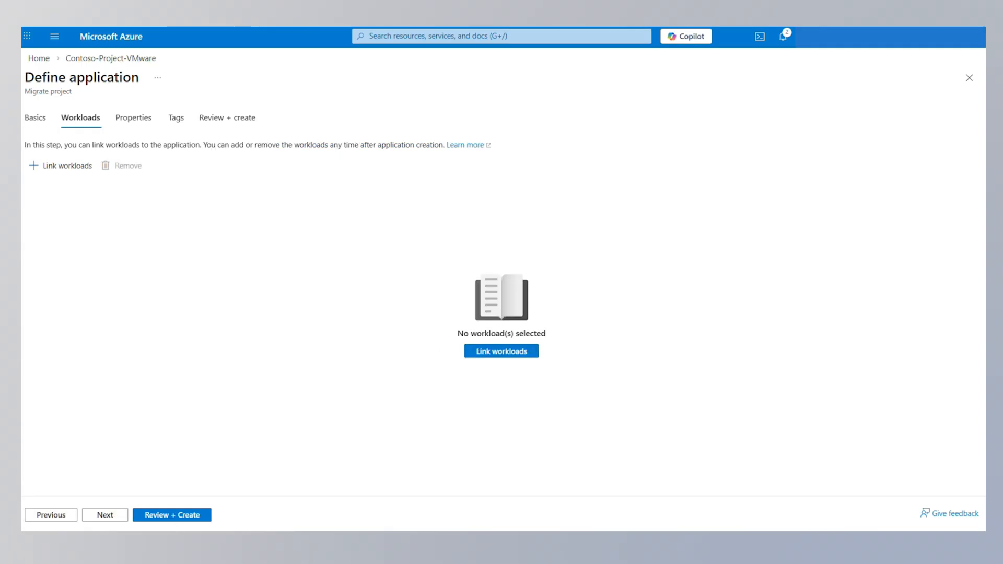
Link airsonic-db-srv, Airsonic-IIS, Airsonic-MySQL, Airsonic-Postgre, Airsonic-Tomcat and airsonic-web-srv as workloads
left_click(56, 168)
left_click(36, 183)
left_click(38, 184)
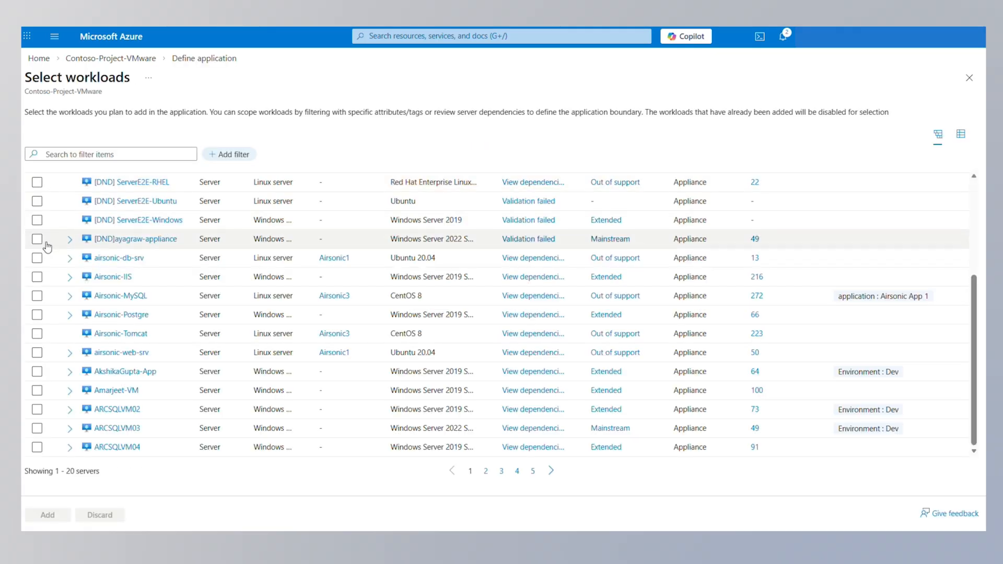
left_click(36, 258)
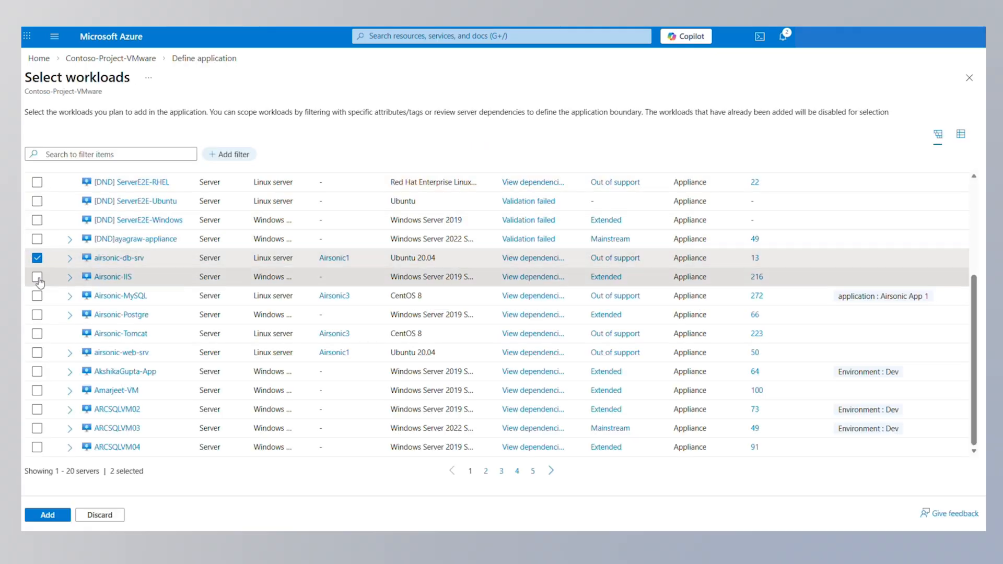
left_click(37, 277)
left_click(37, 295)
left_click(38, 315)
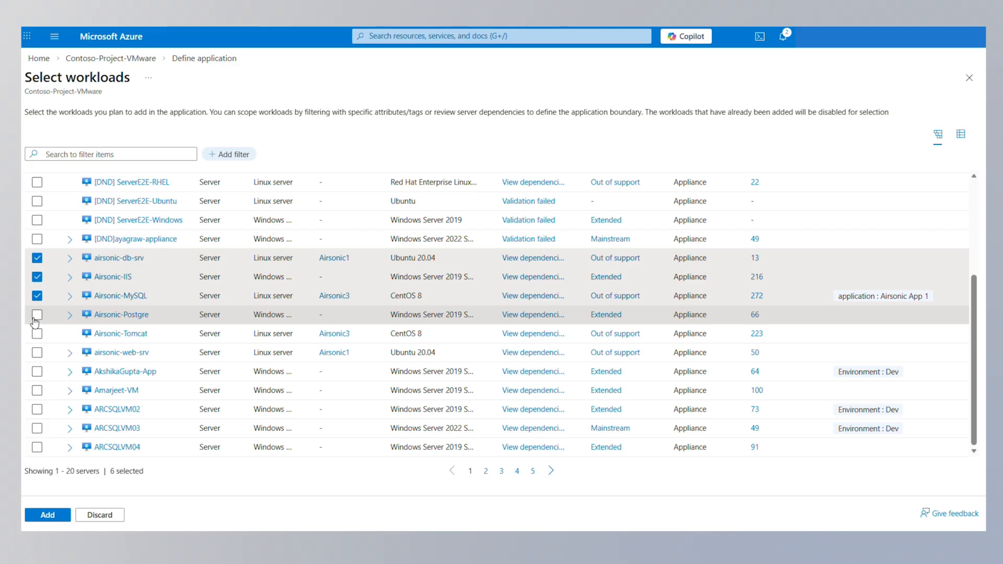
left_click(37, 335)
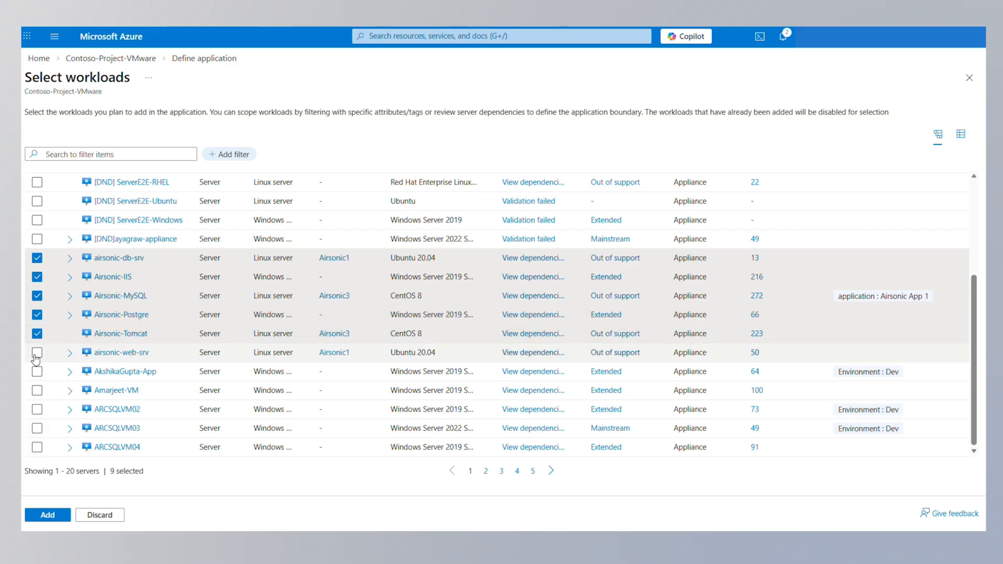
left_click(36, 353)
left_click(47, 515)
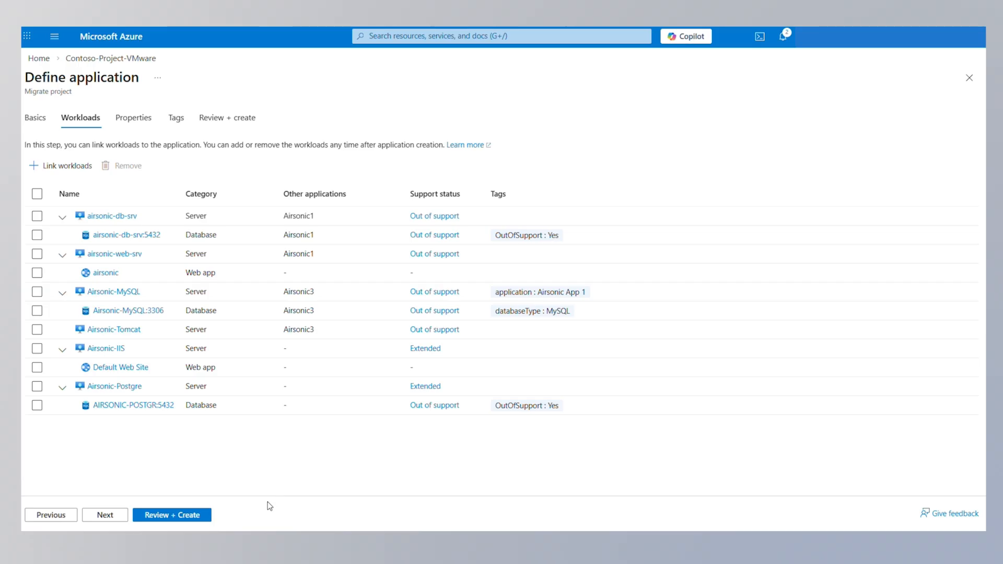
left_click(139, 123)
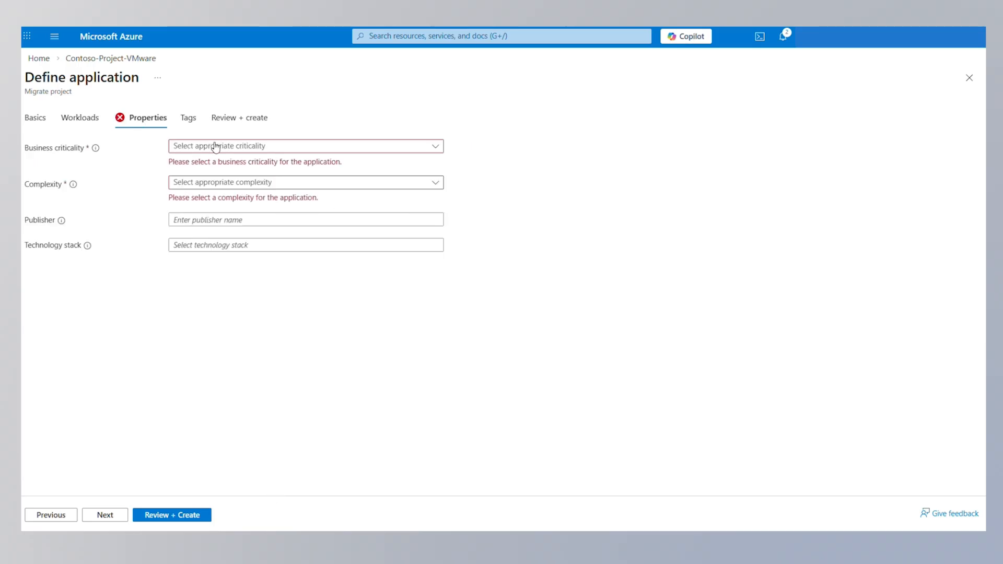
Set Airsonic01's business criticality to High and complexity to Medium
left_click(237, 148)
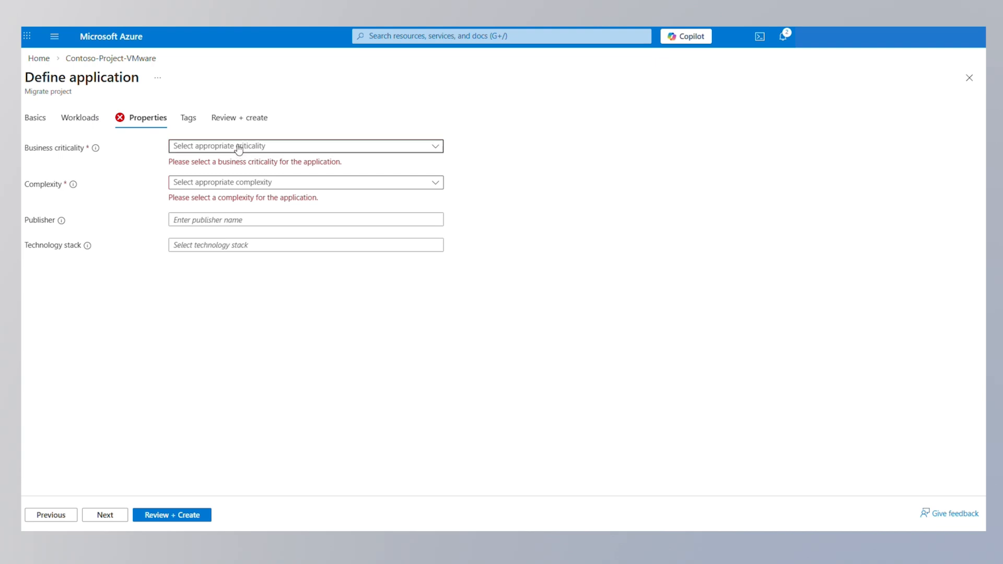
left_click(208, 164)
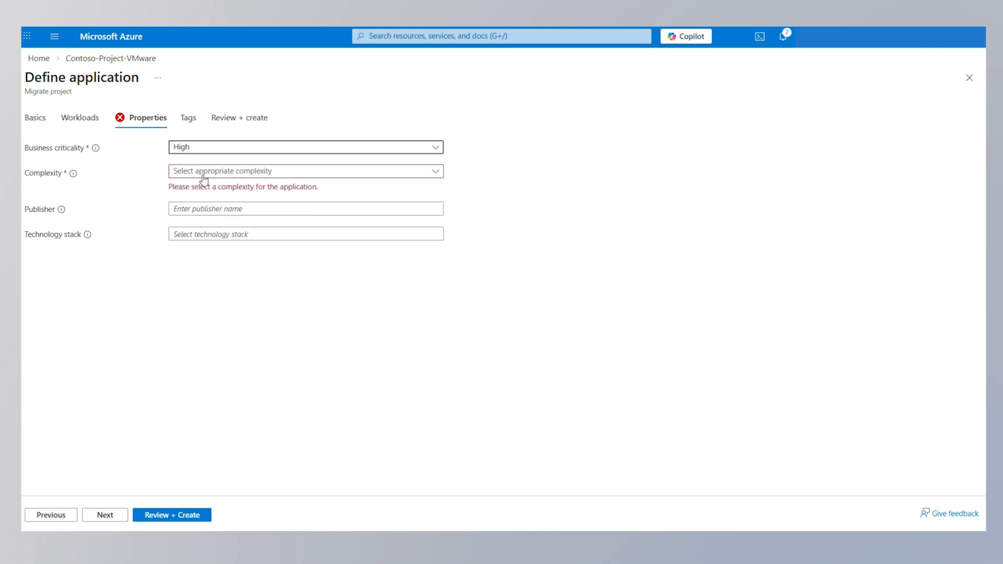
left_click(203, 172)
left_click(198, 212)
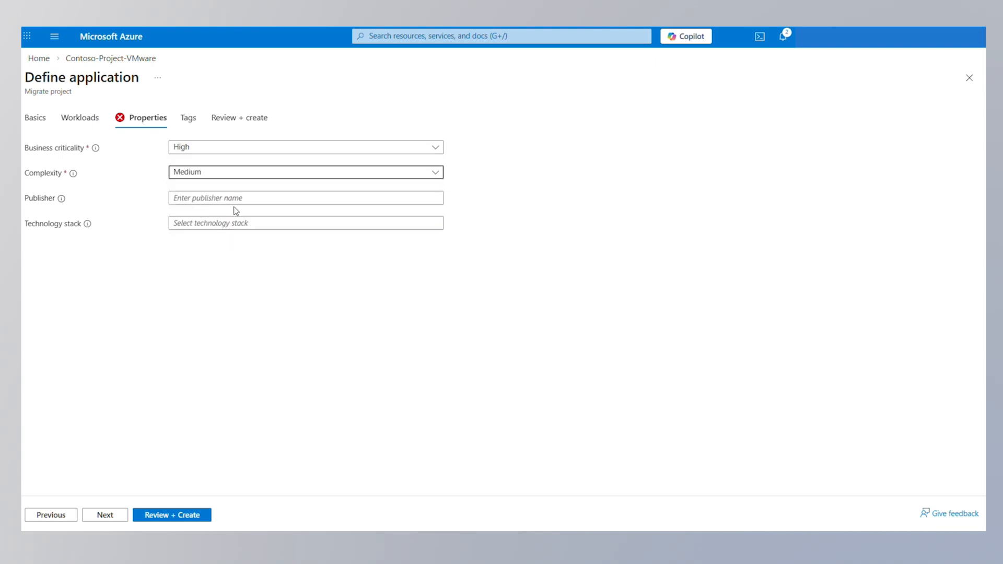
left_click(104, 516)
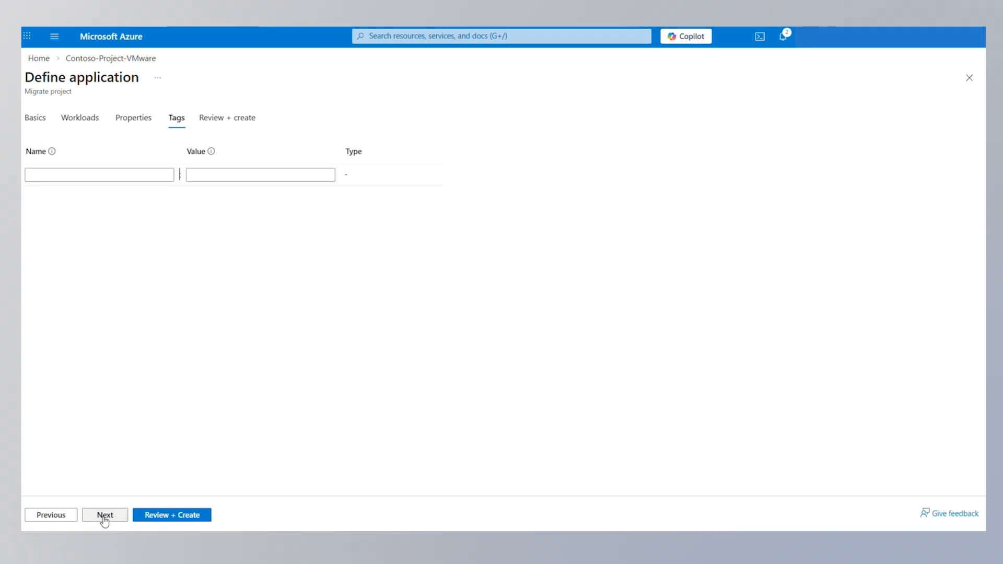
Tag the application Application : Airsonic apps and create Airsonic01
left_click(82, 172)
type("Application")
left_click(278, 175)
type("Airsonic apps")
left_click(271, 294)
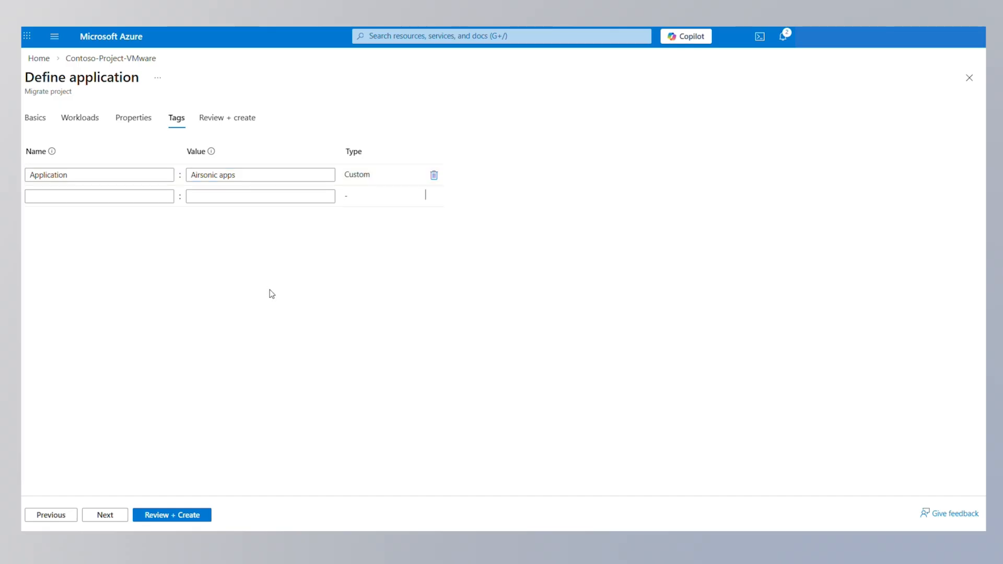
left_click(107, 516)
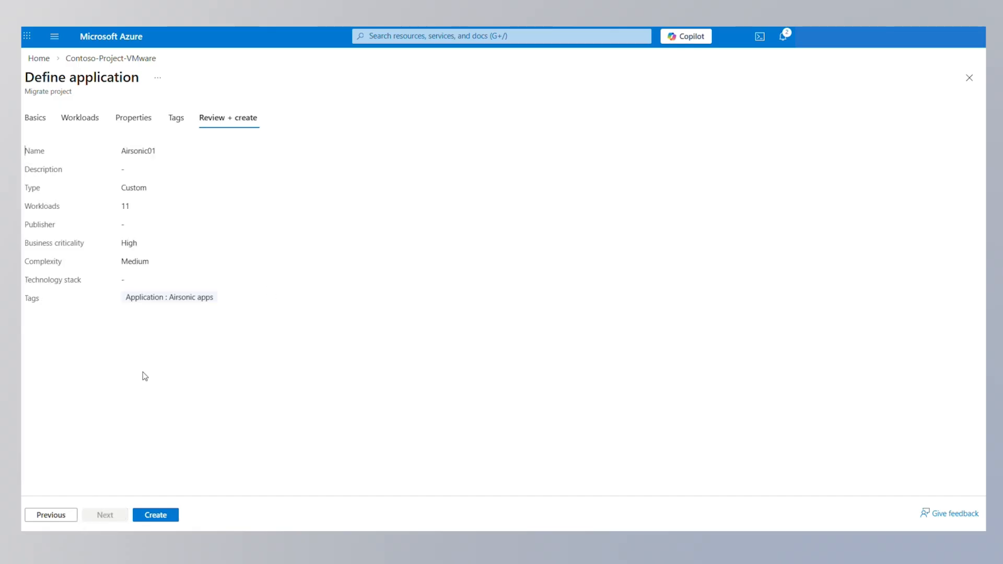
left_click(157, 519)
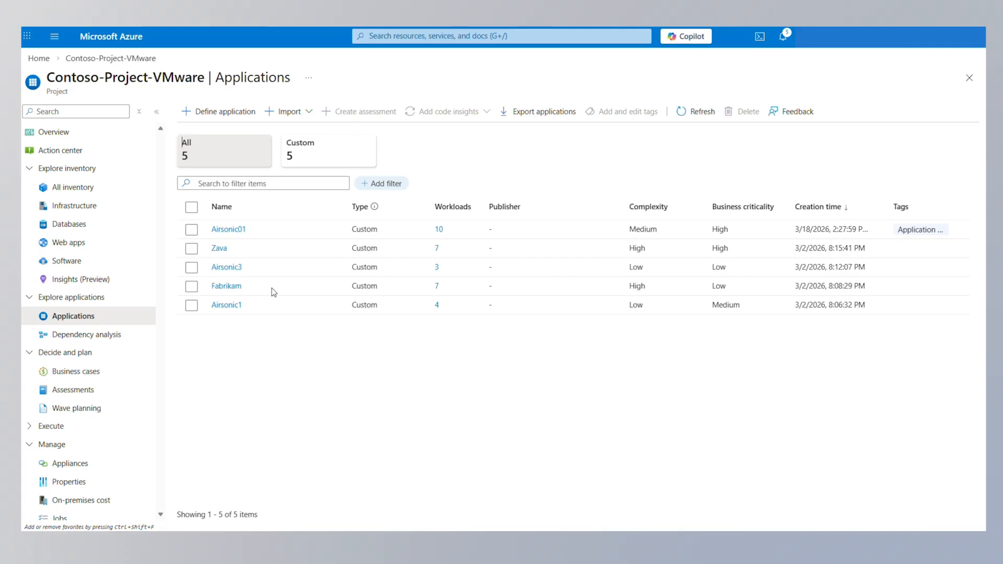
Delete Airsonic01, typing 'delete' and confirming the permanent deletion
left_click(192, 230)
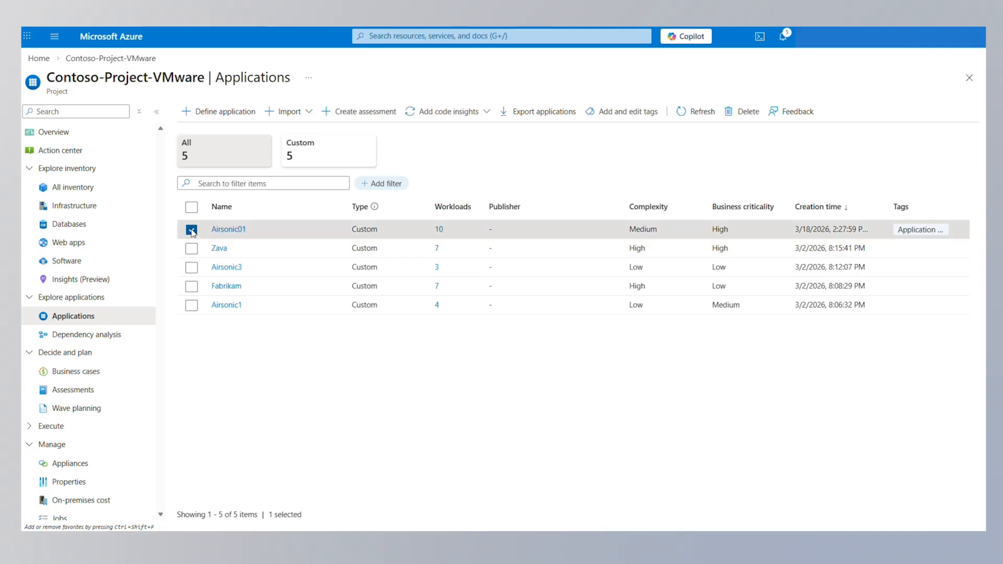
left_click(747, 112)
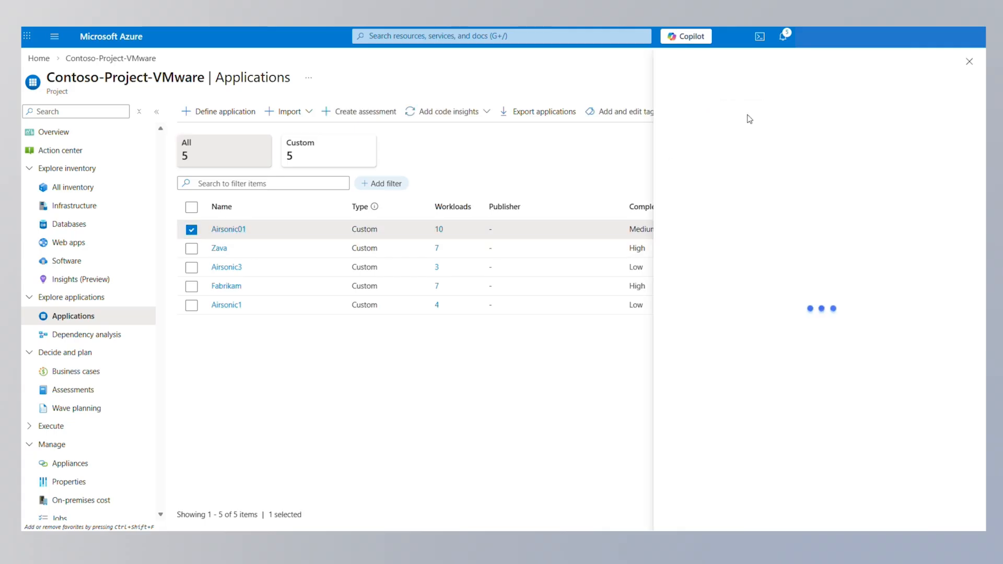
left_click(572, 482)
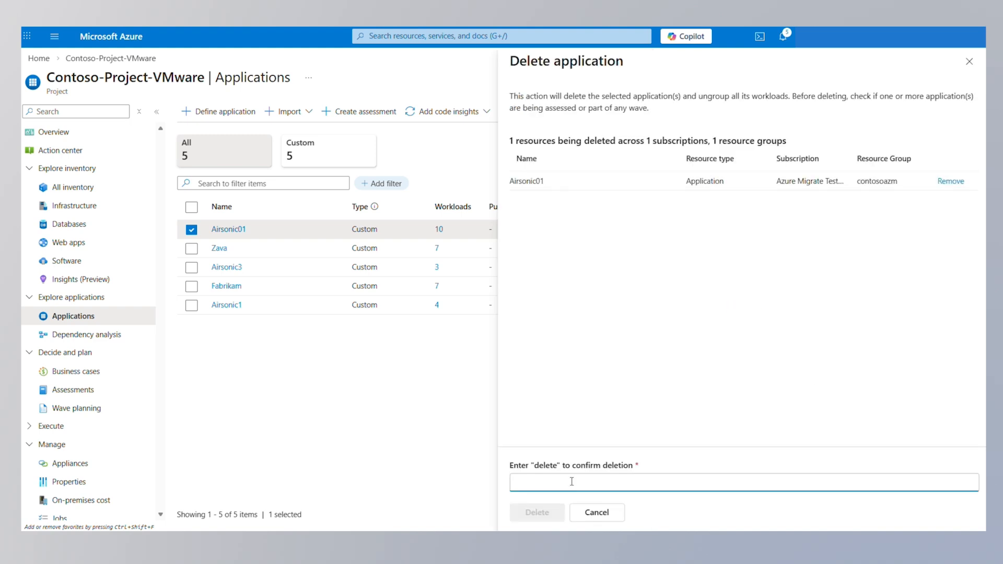
type("delete")
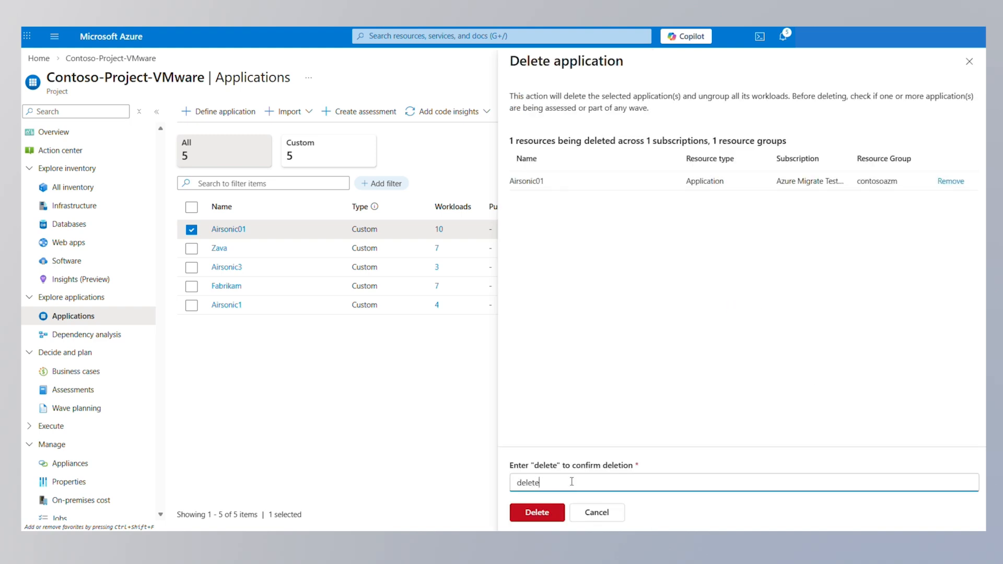
left_click(556, 517)
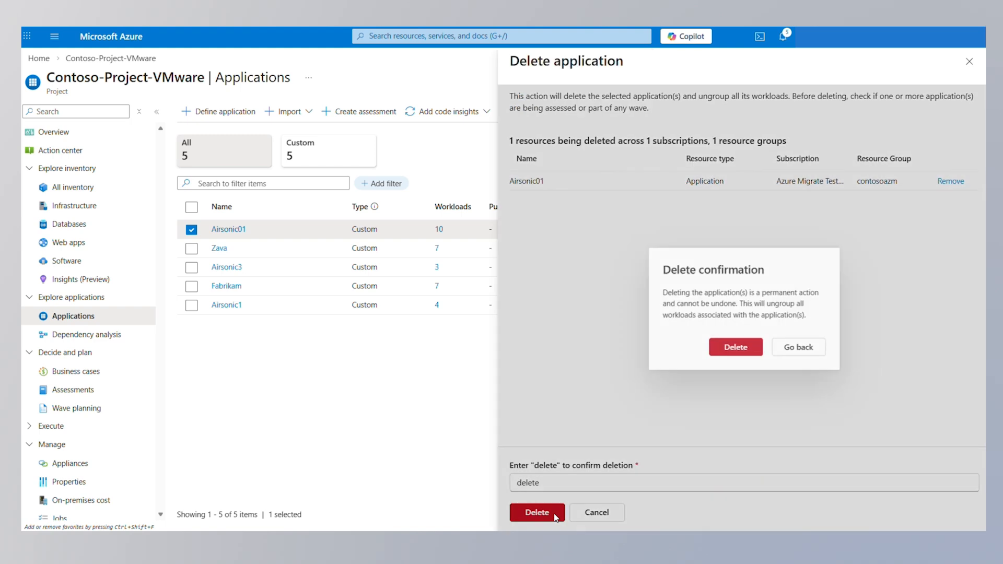
left_click(746, 345)
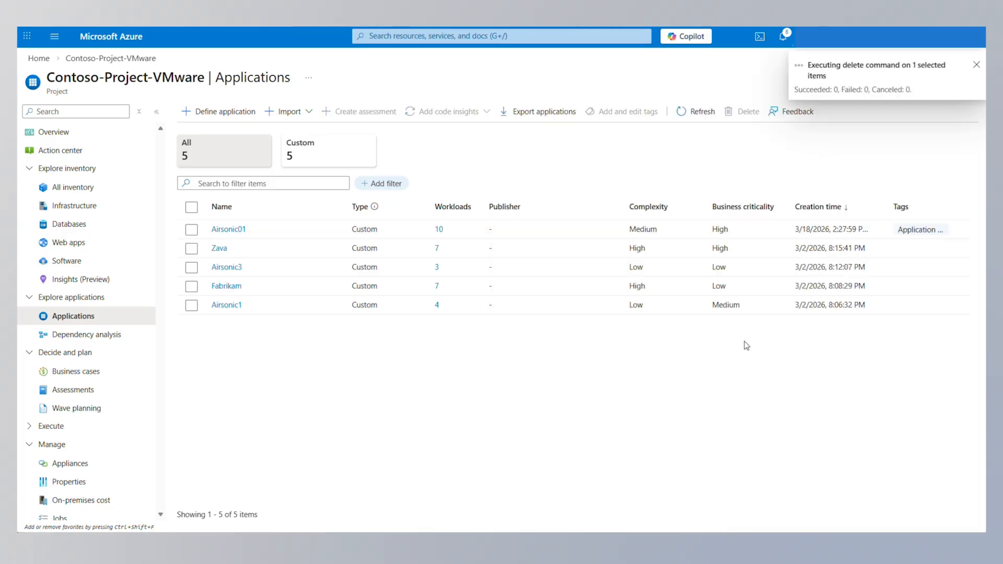